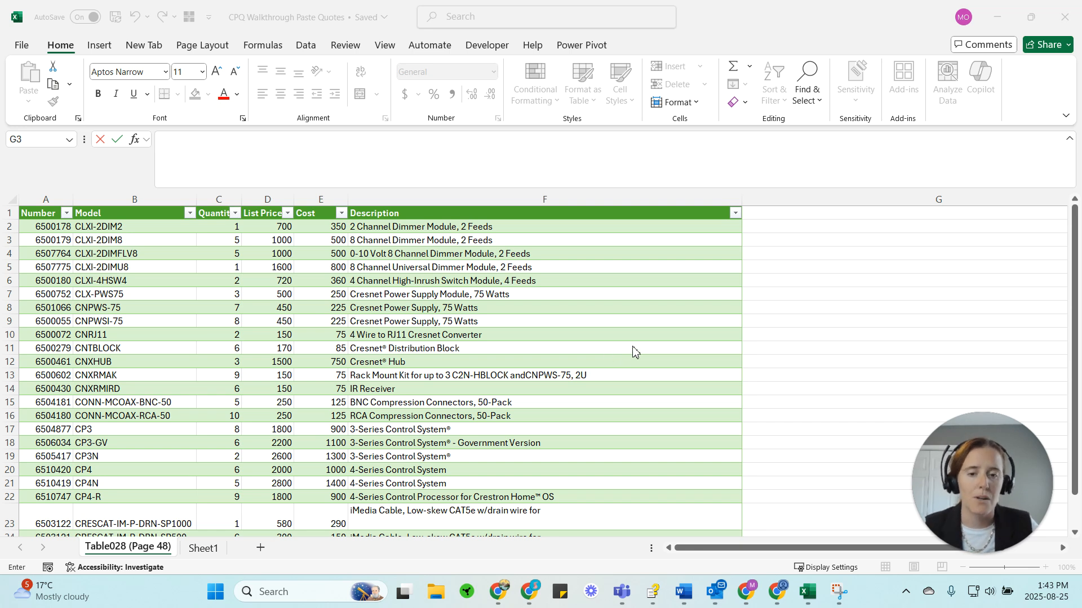
- Review the product table's column headers from Number through Description
click(586, 337)
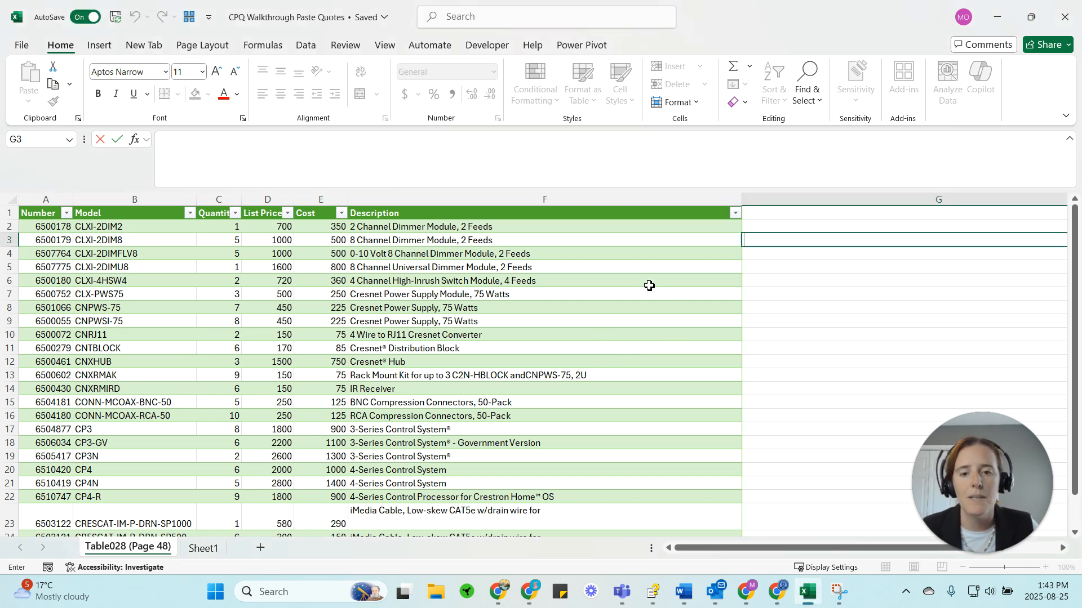
click(45, 214)
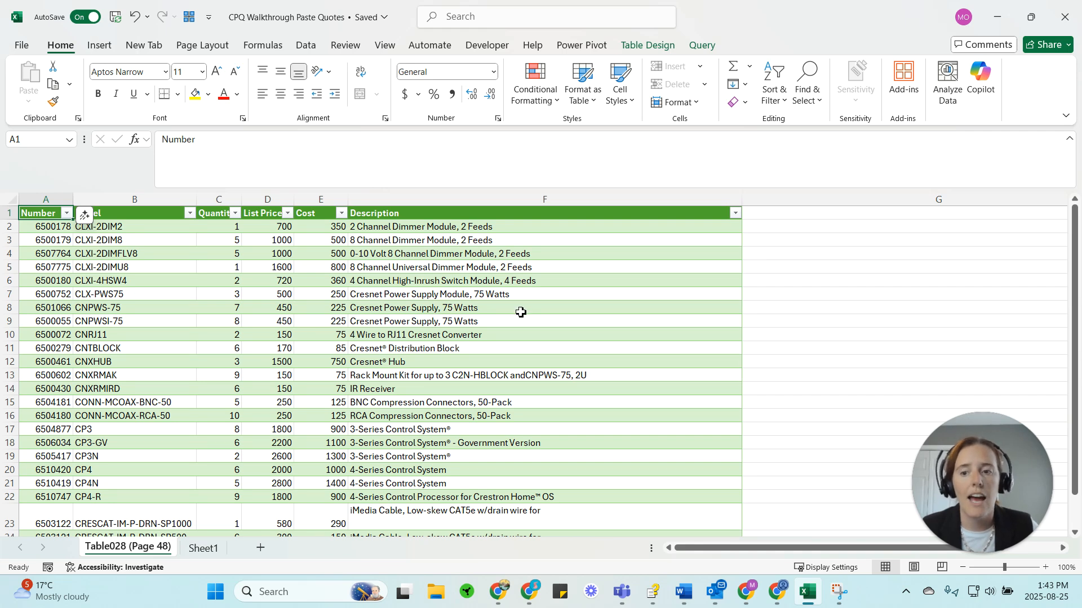
key(Right)
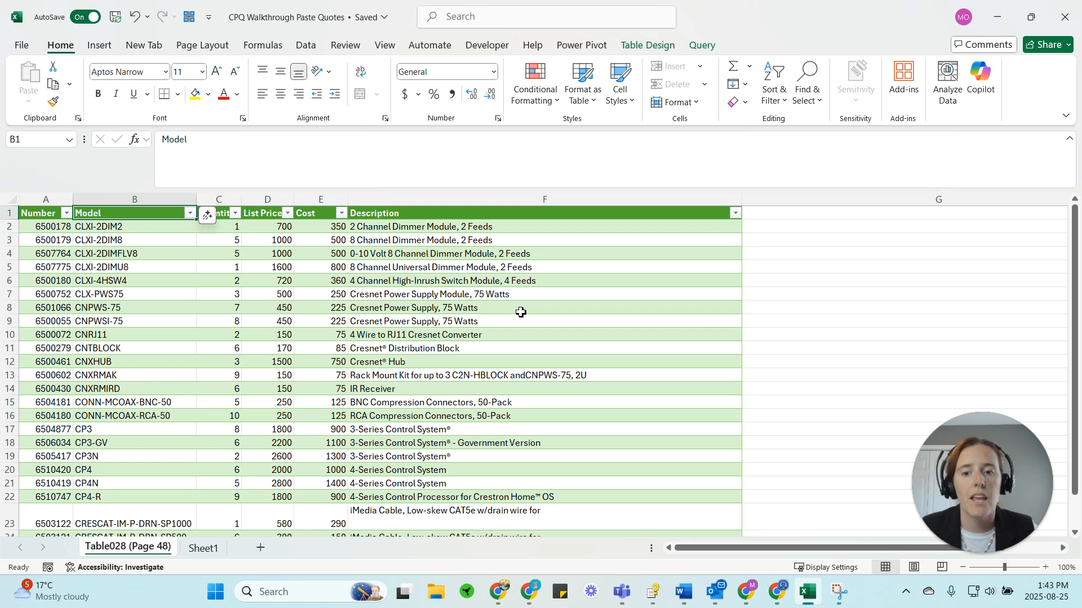
key(Right)
key(Right)
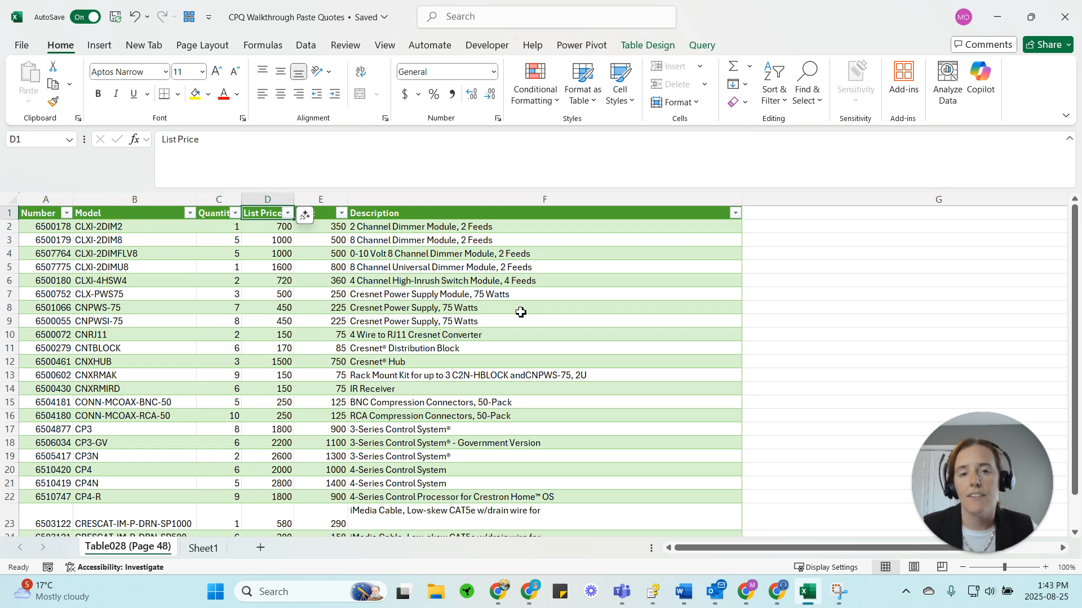
key(Right)
key(Right)
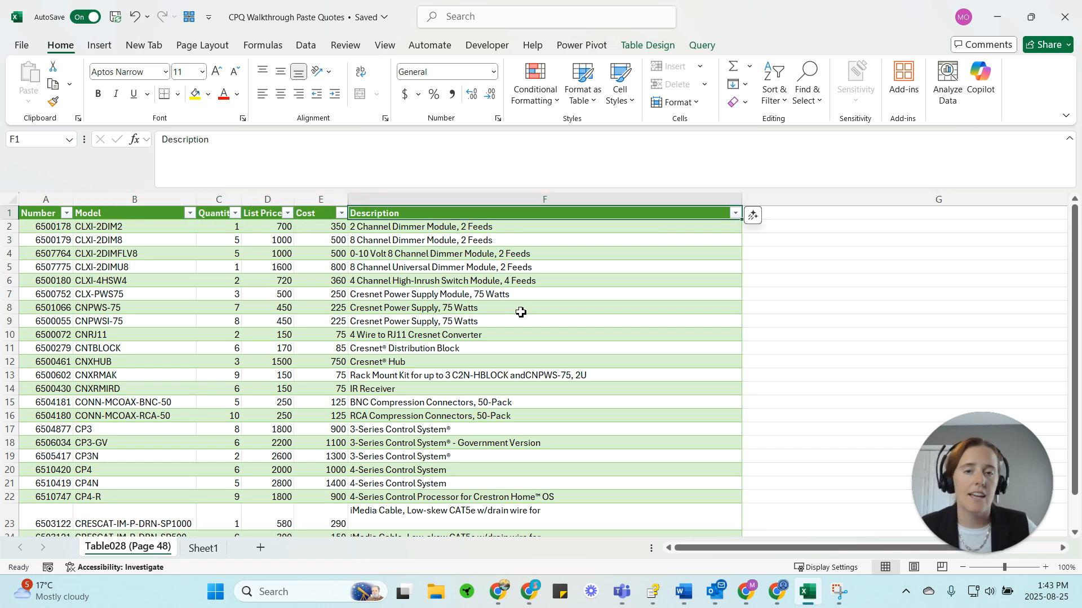
key(Left)
key(Left)
key(Left)
key(Left)
key(Left)
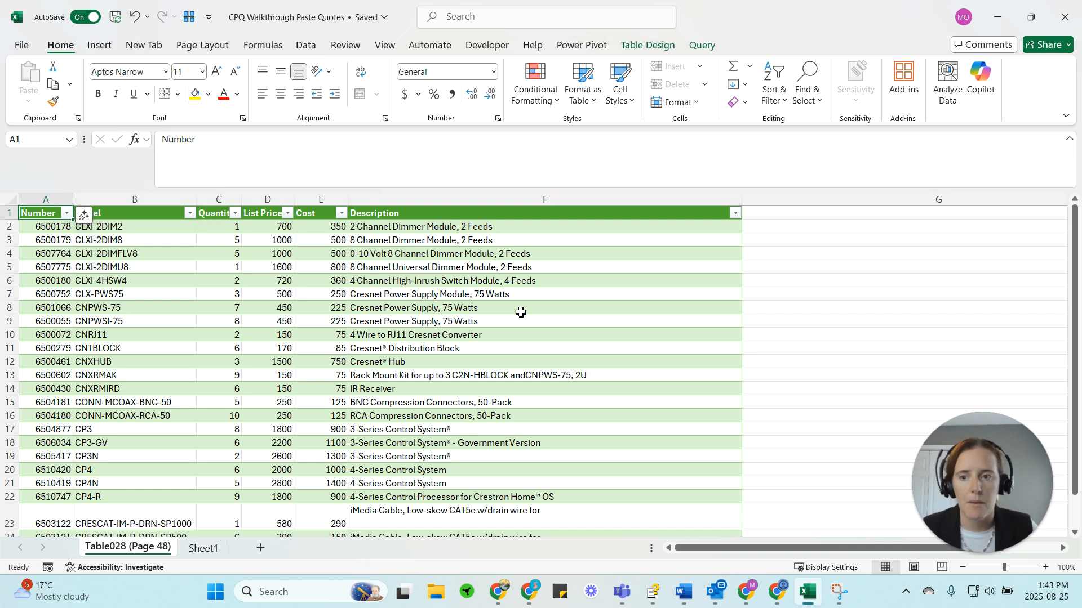
- Copy the entire product table including its headers and switch to the Paste Quote window in Chrome
key(ctrl+a)
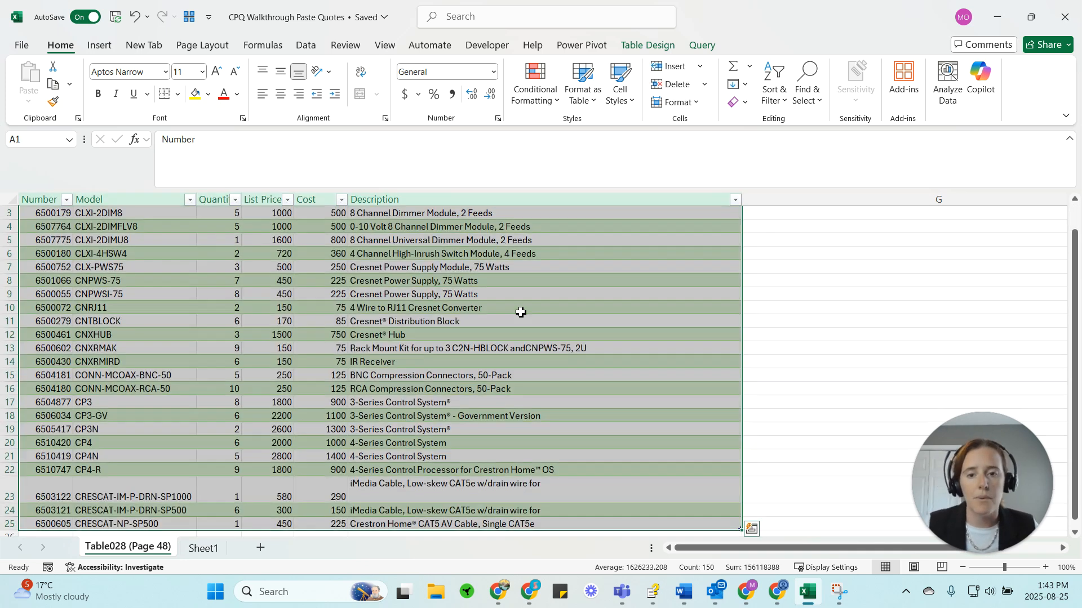
key(ctrl+c)
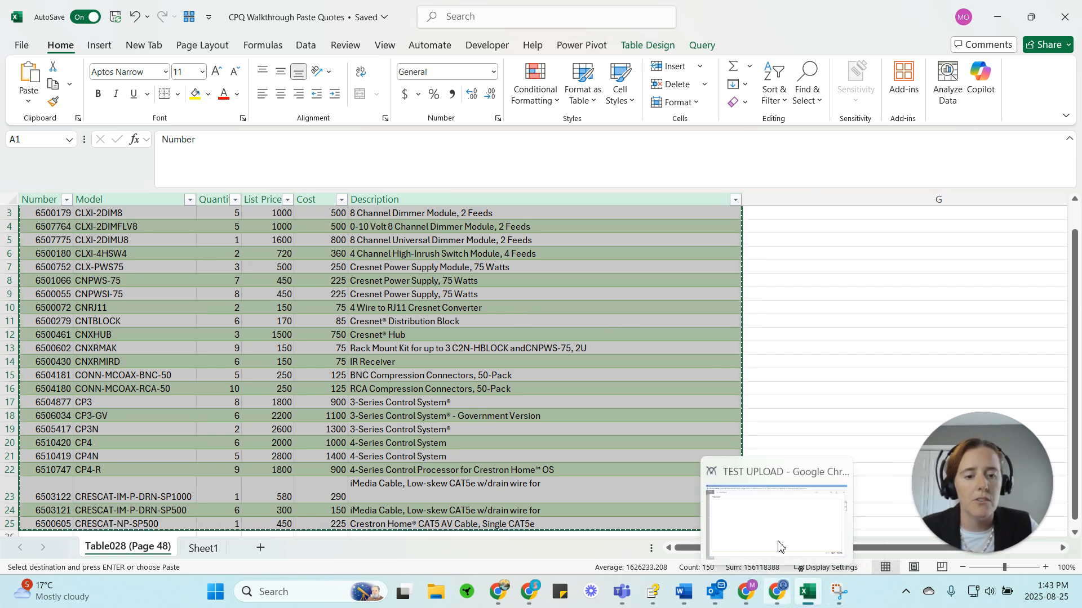
click(774, 510)
- Examine the highlighted paste icon in the quote toolbar capture in Snipping Tool and return to the Paste Quote window
mouse_move(846, 596)
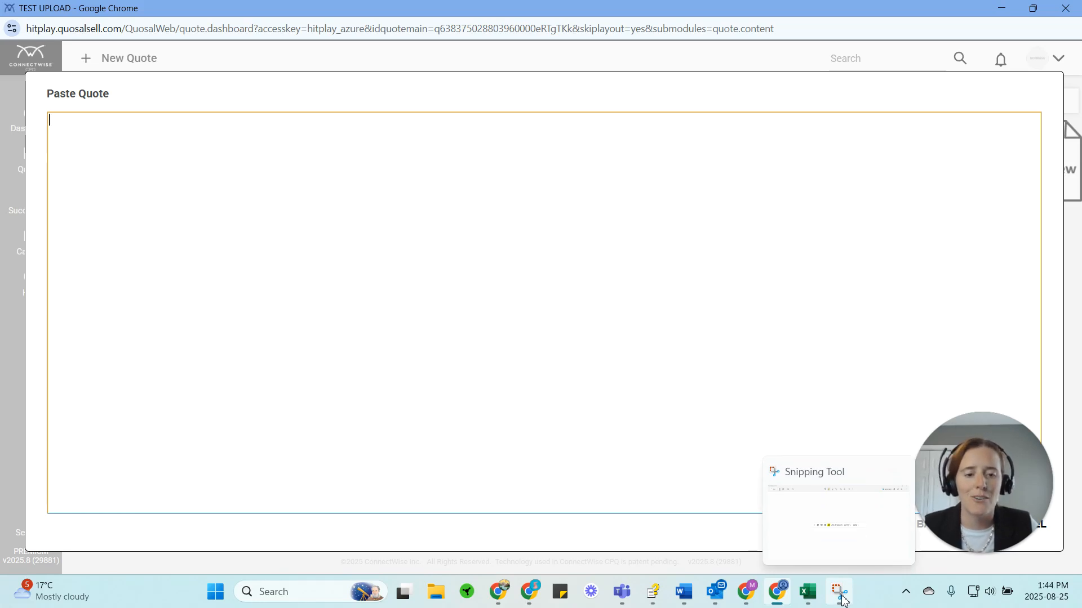
click(839, 592)
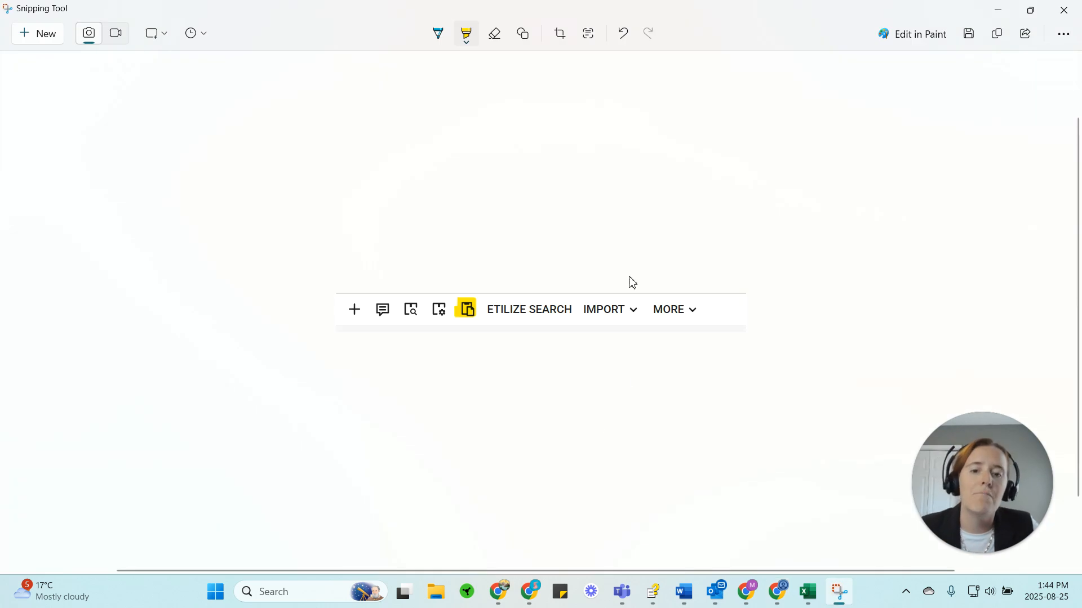
click(473, 323)
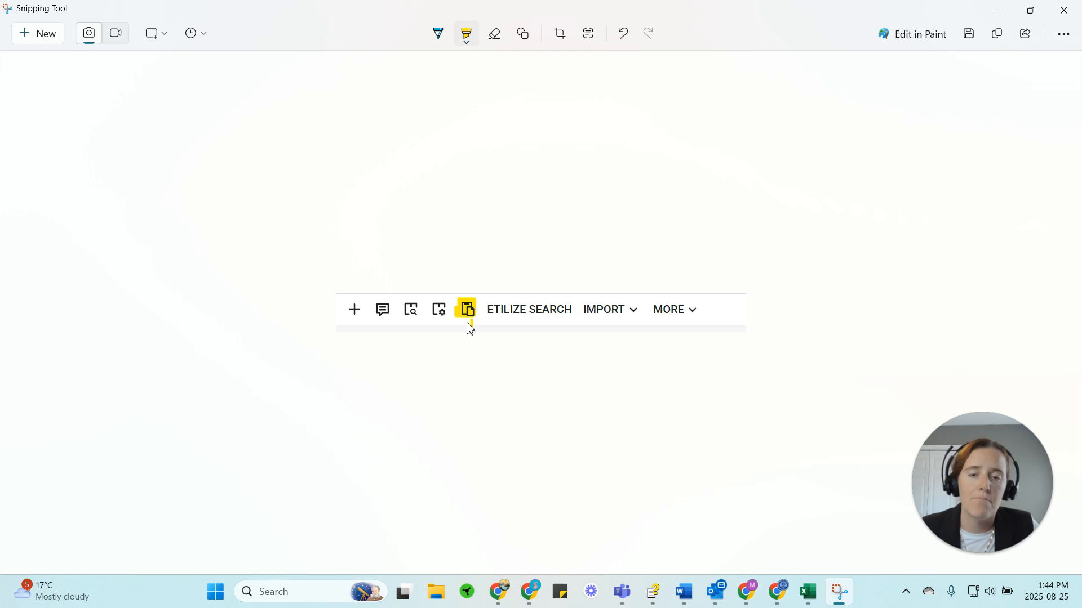
click(999, 11)
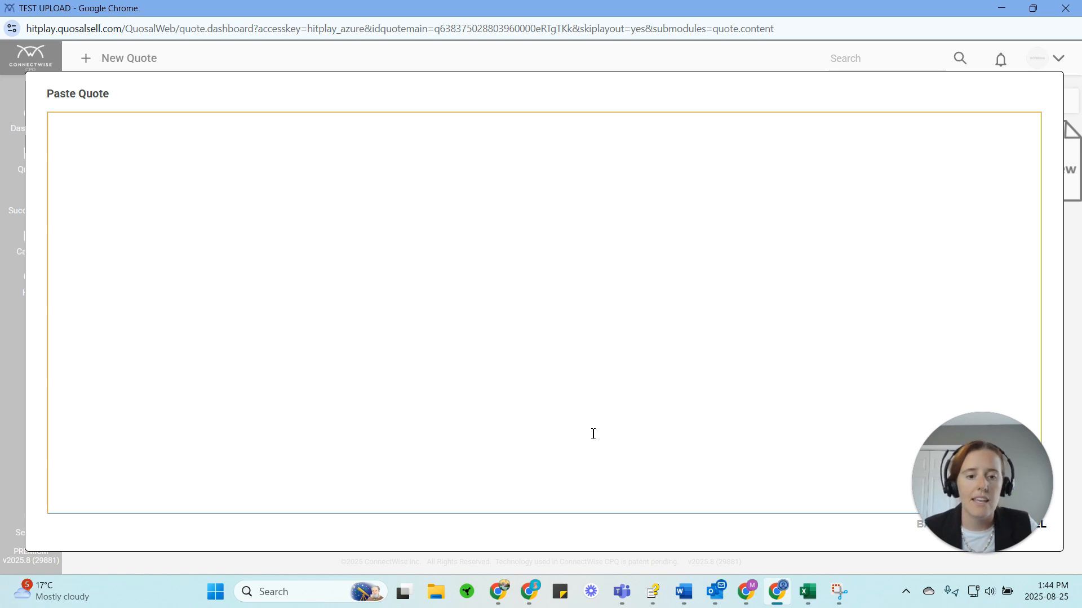
- Copy the product table from Excel again, paste it into the Paste Quote box in Chrome and proceed to the mapping preview
click(807, 591)
key(ctrl+c)
key(alt+Tab)
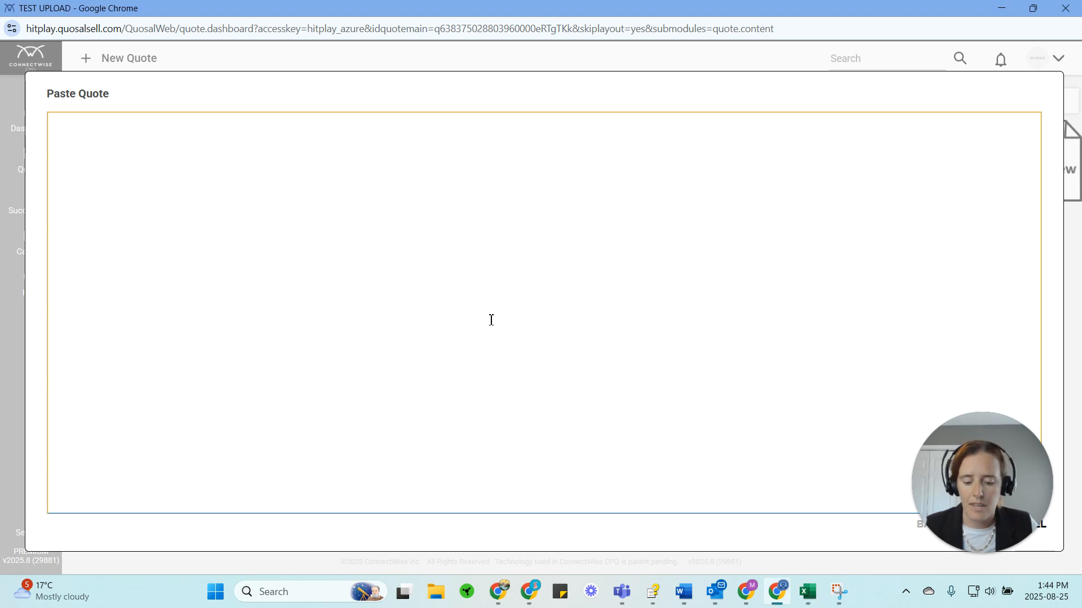
key(ctrl+v)
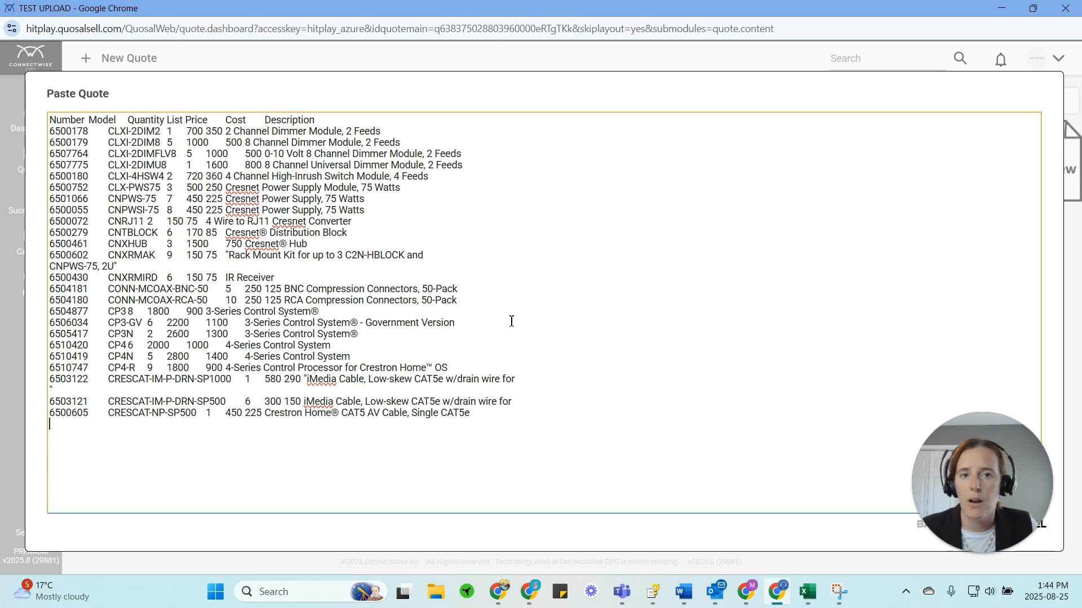
drag(986, 458, 126, 464)
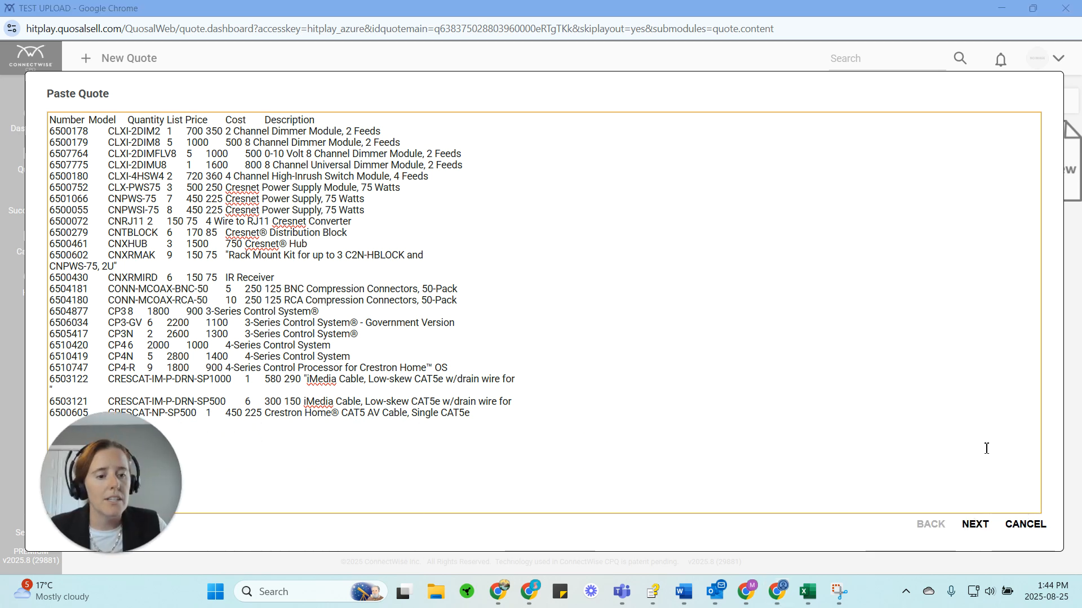
click(976, 526)
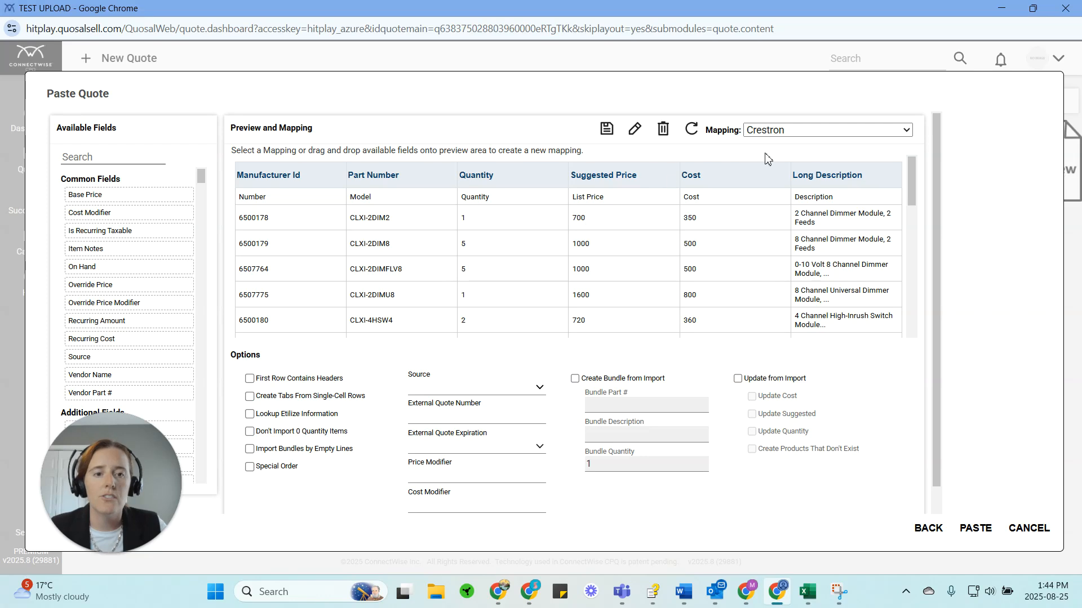
- Clear the selected mapping and assign the Quantity and Cost fields to the Quantity and Cost columns
click(797, 132)
click(791, 147)
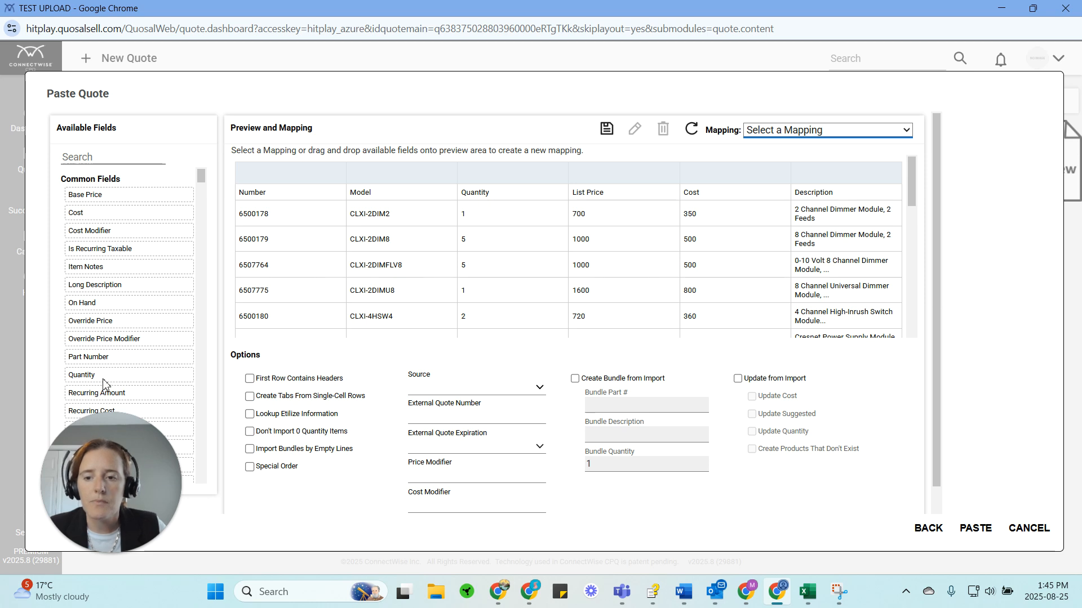
drag(101, 376, 498, 179)
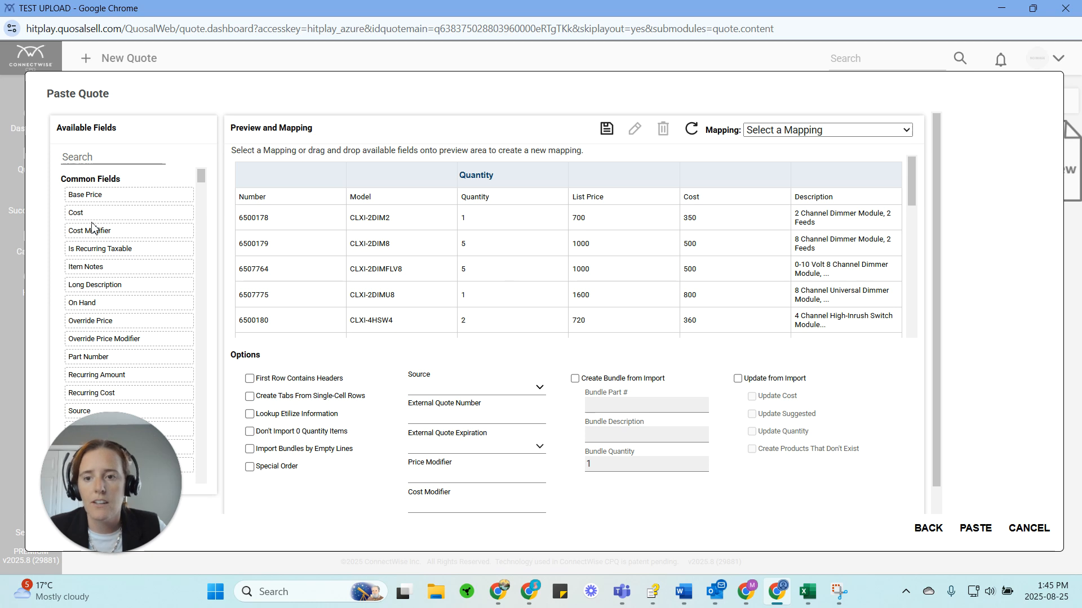
drag(93, 216, 712, 191)
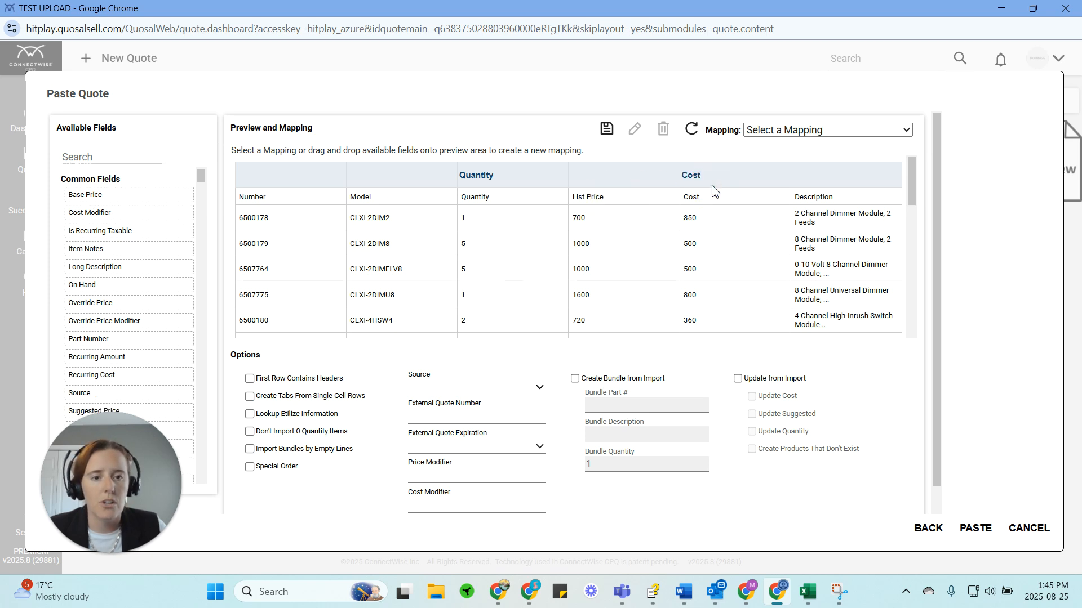
- Find the Long Description field by searching for "des" and map it to the Description column
click(107, 161)
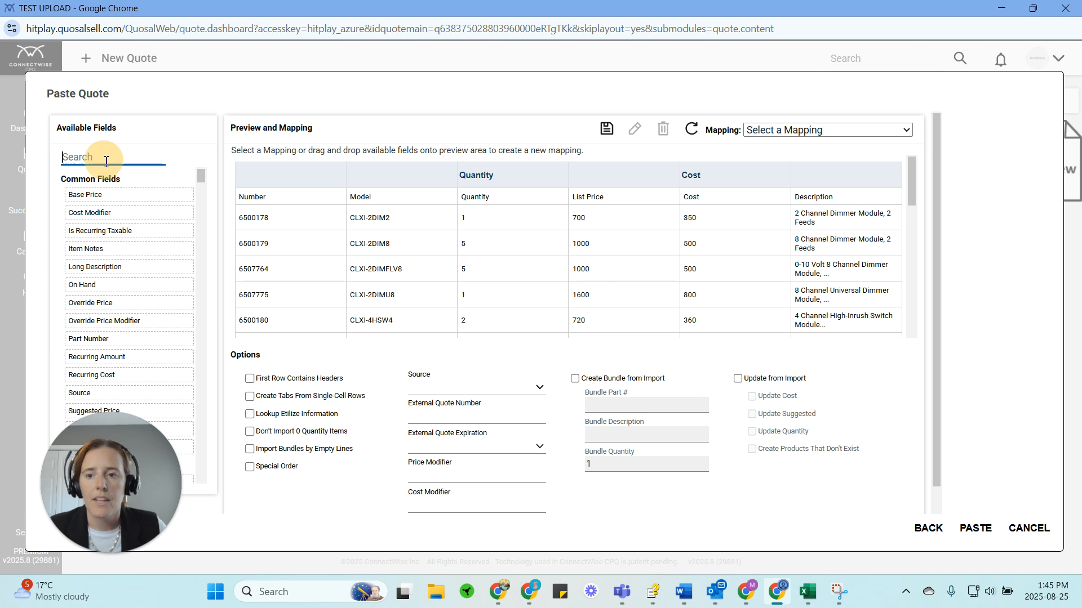
text(des)
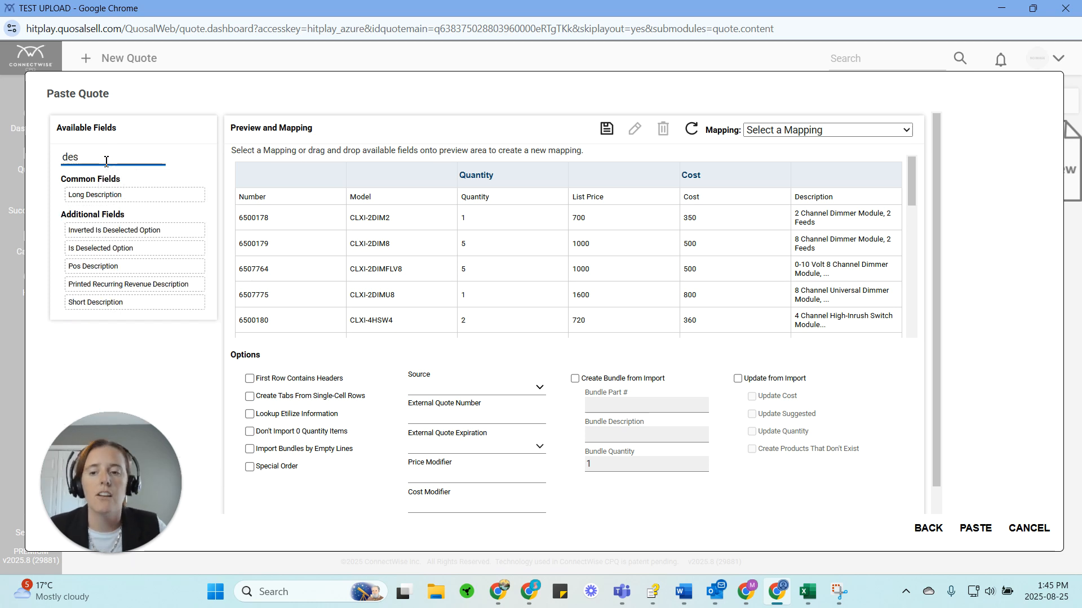
drag(115, 196, 820, 182)
- Search the available fields for "pa", mapping Part Number to the Model column and Vendor Part # to the Number column
double_click(90, 158)
text(pa)
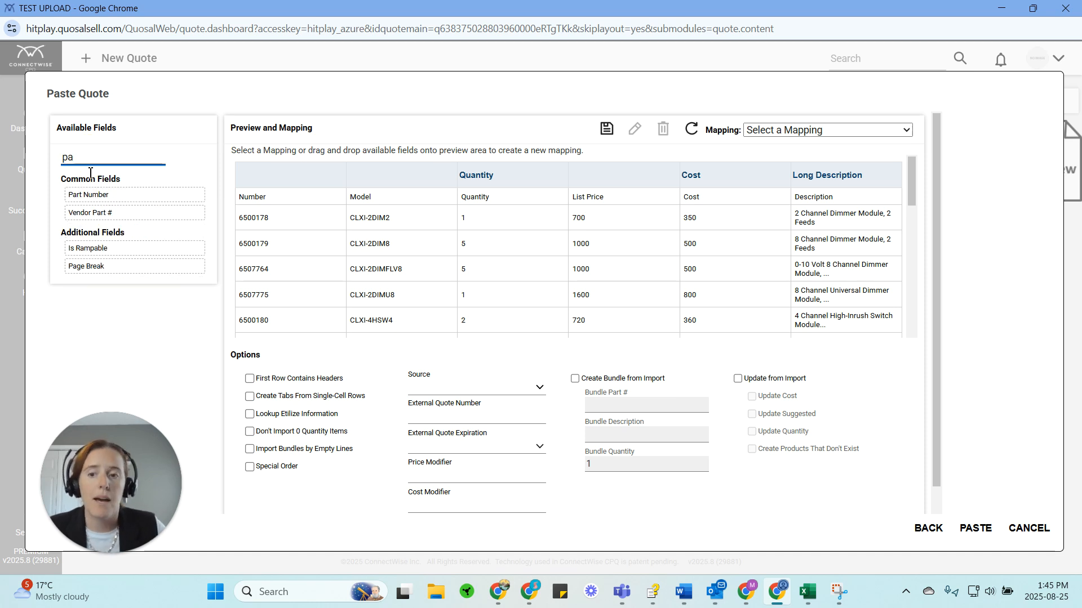
drag(95, 196, 400, 177)
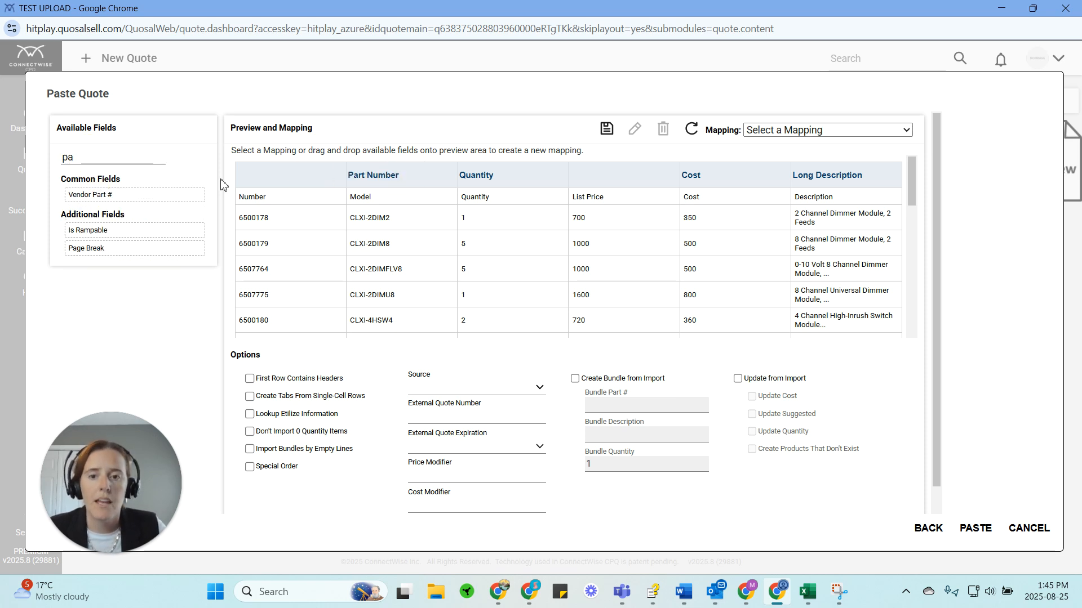
drag(104, 195, 303, 177)
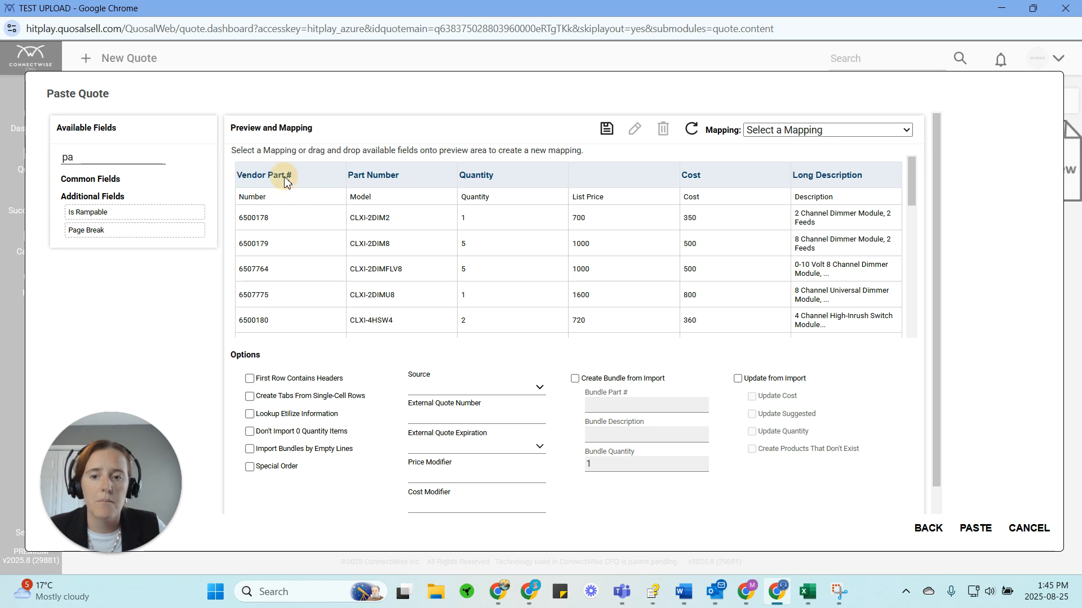
- Map the Suggested Price field to the List Price column and mark the first row as containing headers
click(102, 159)
key(BackSpace)
text(rice)
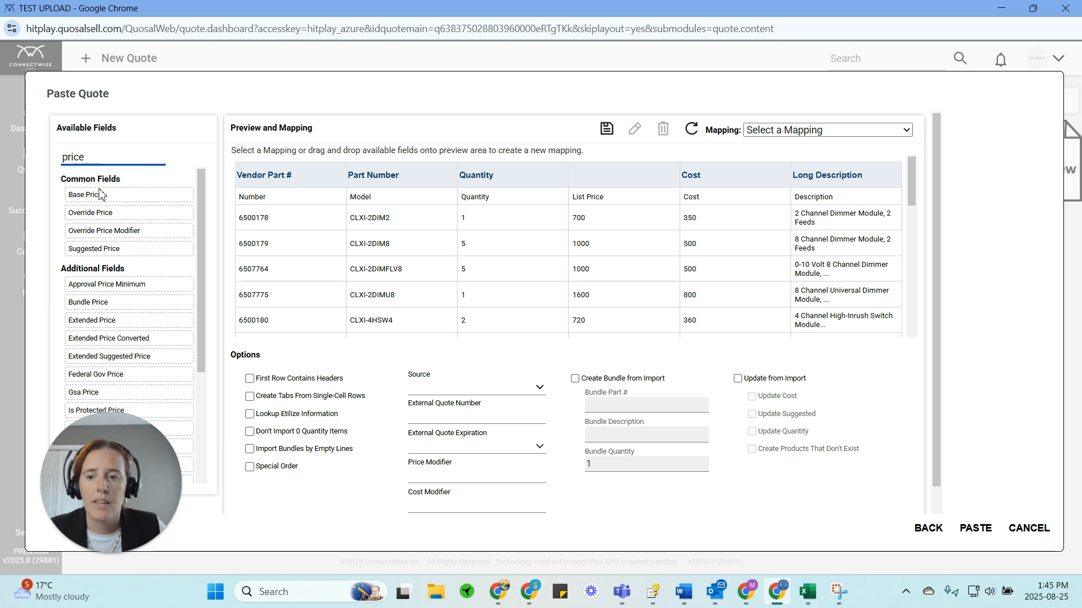
drag(107, 248, 601, 186)
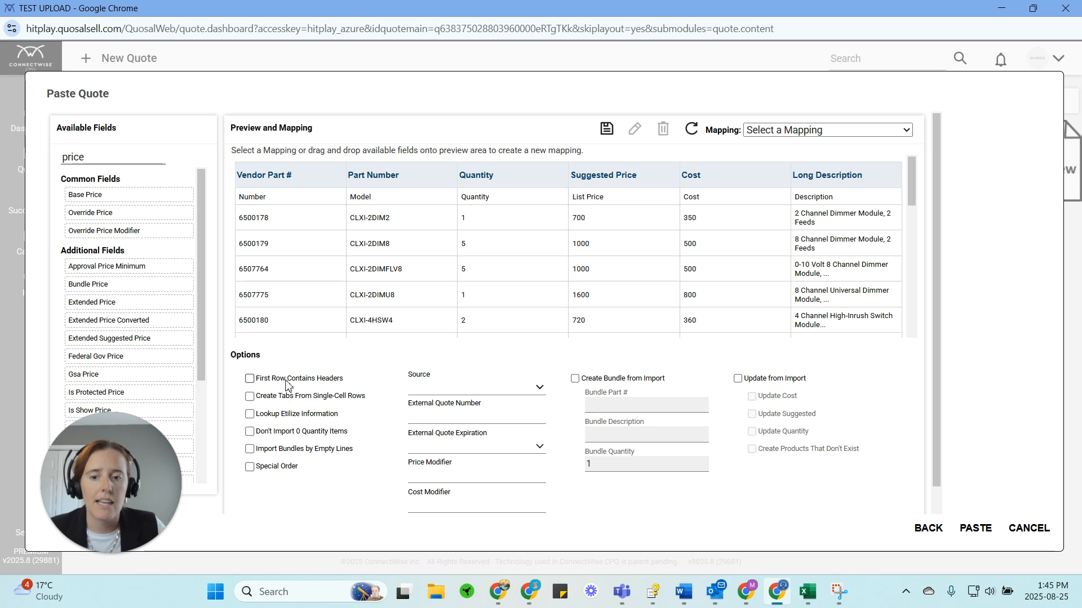
click(249, 379)
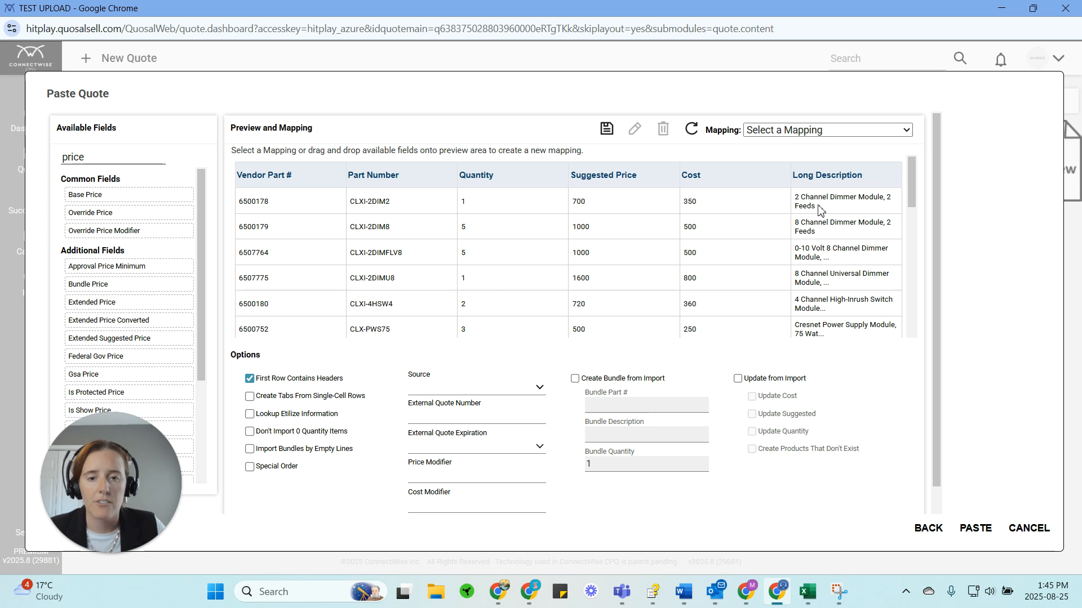
- Save the field mapping under the name Crestron2
click(606, 131)
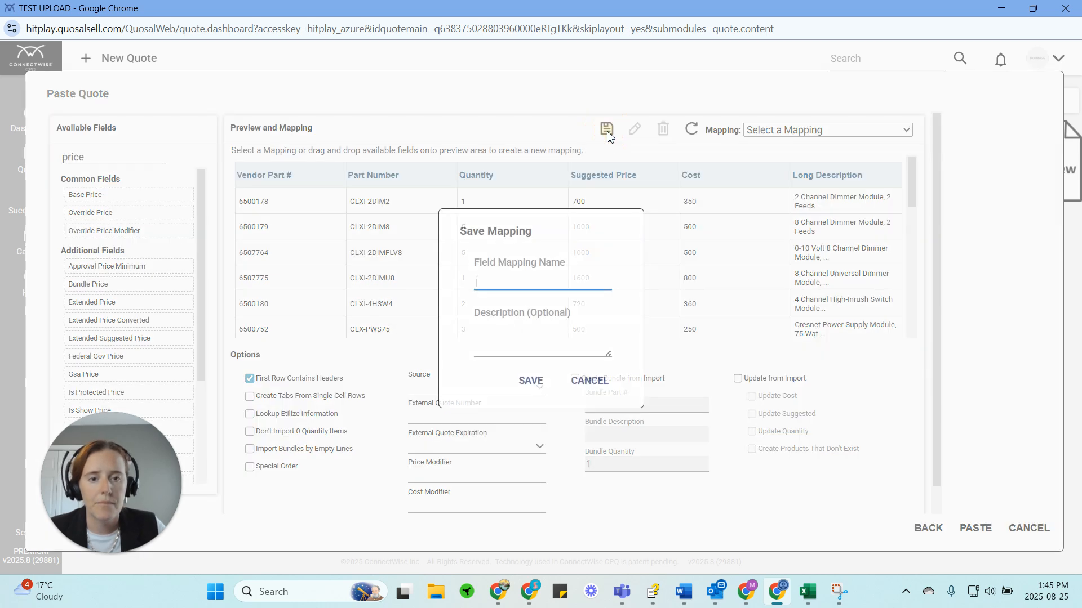
text(Creastron)
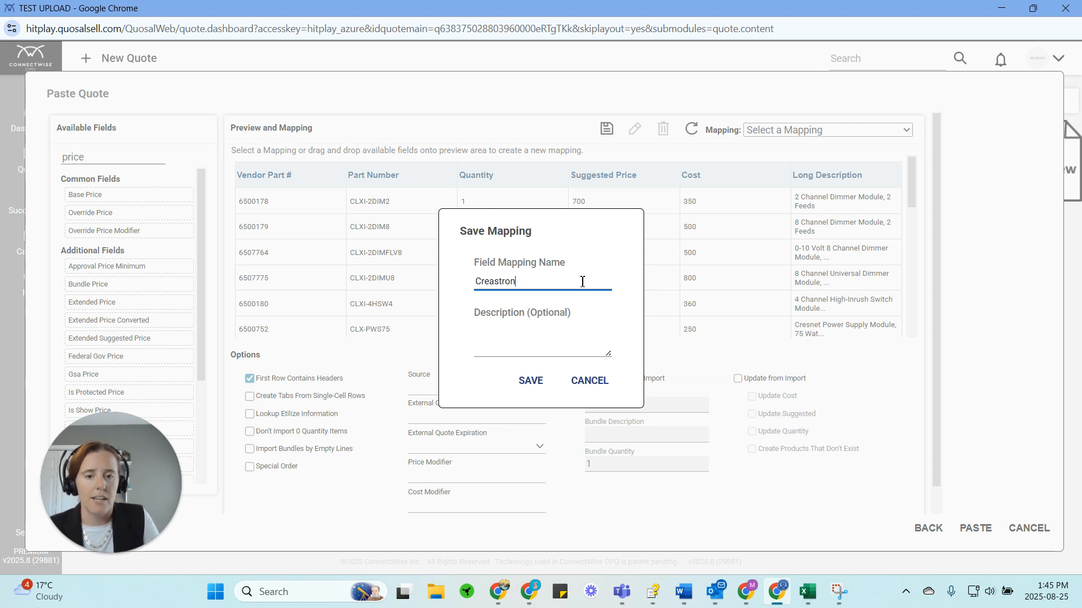
key(BackSpace)
key(BackSpace)
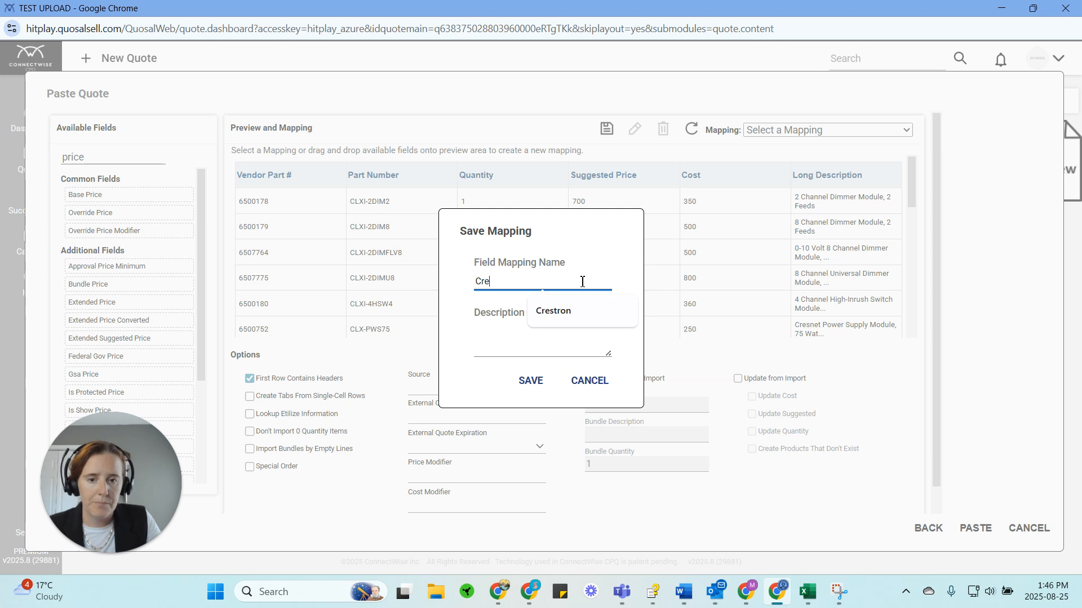
text(stron2)
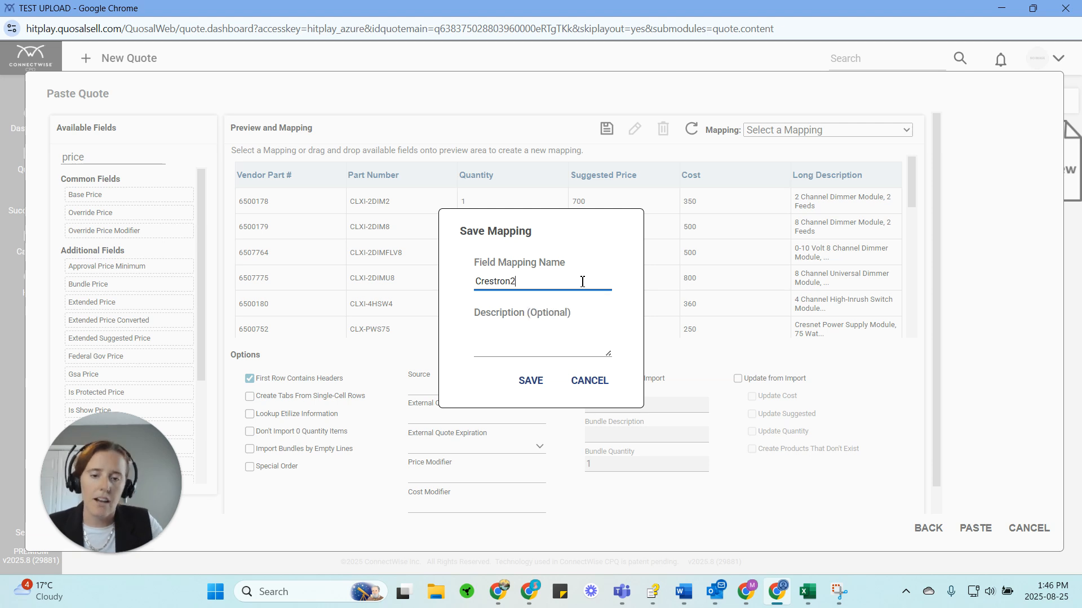
click(531, 381)
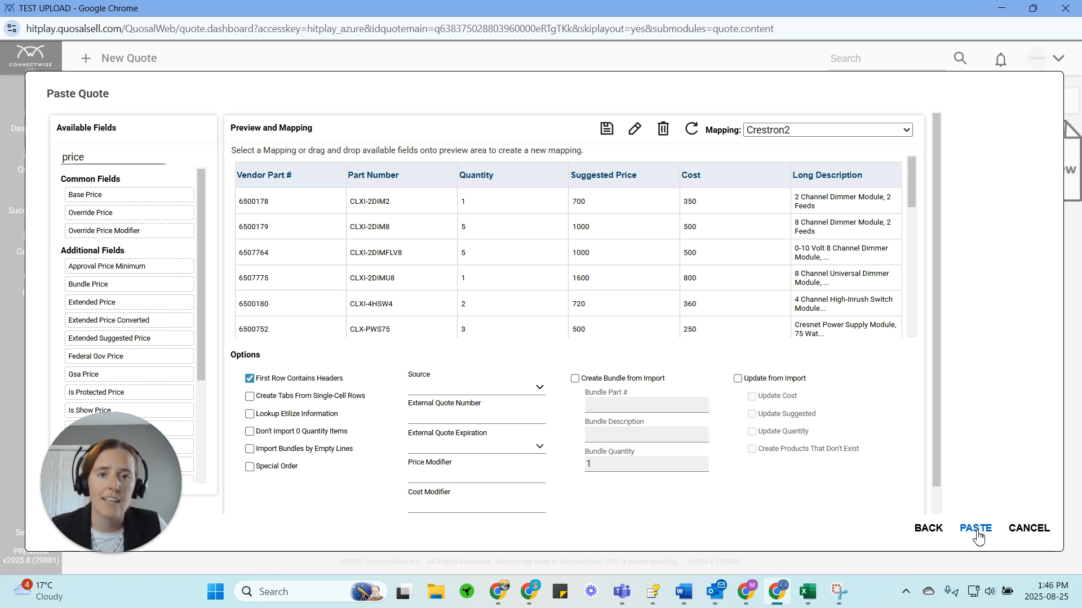
- Reload the mapping preview from the pasted text and remove the Manufacturer Id field from the Number column
click(928, 530)
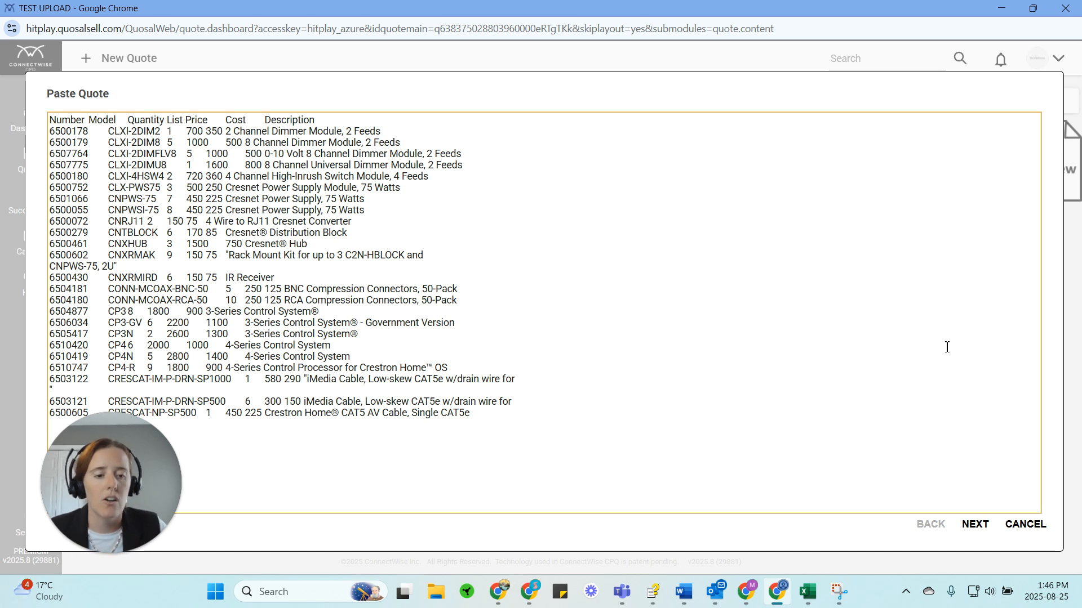
click(975, 525)
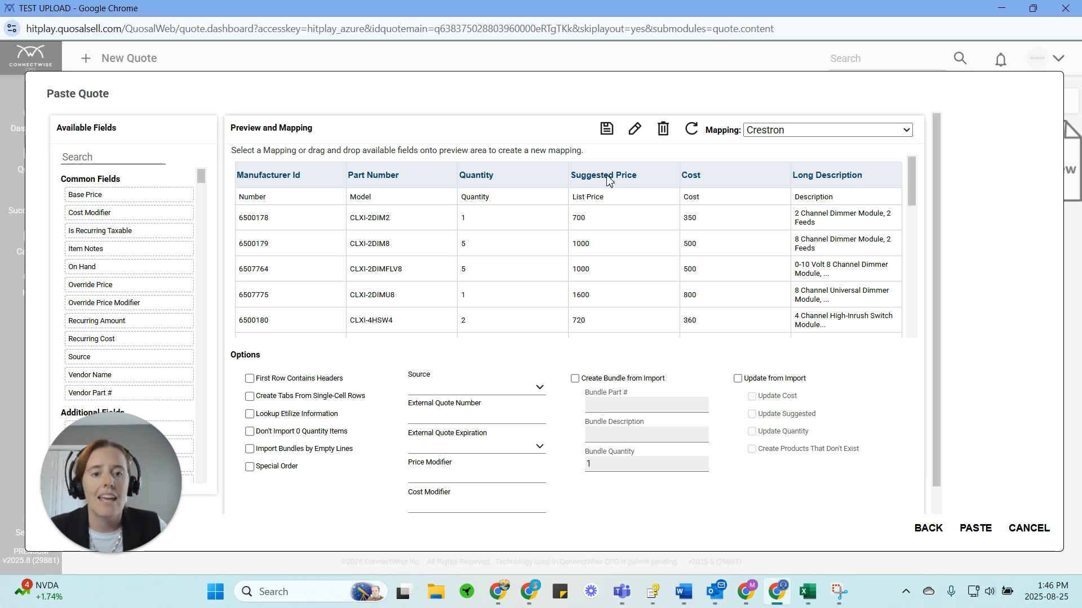
drag(276, 175, 122, 200)
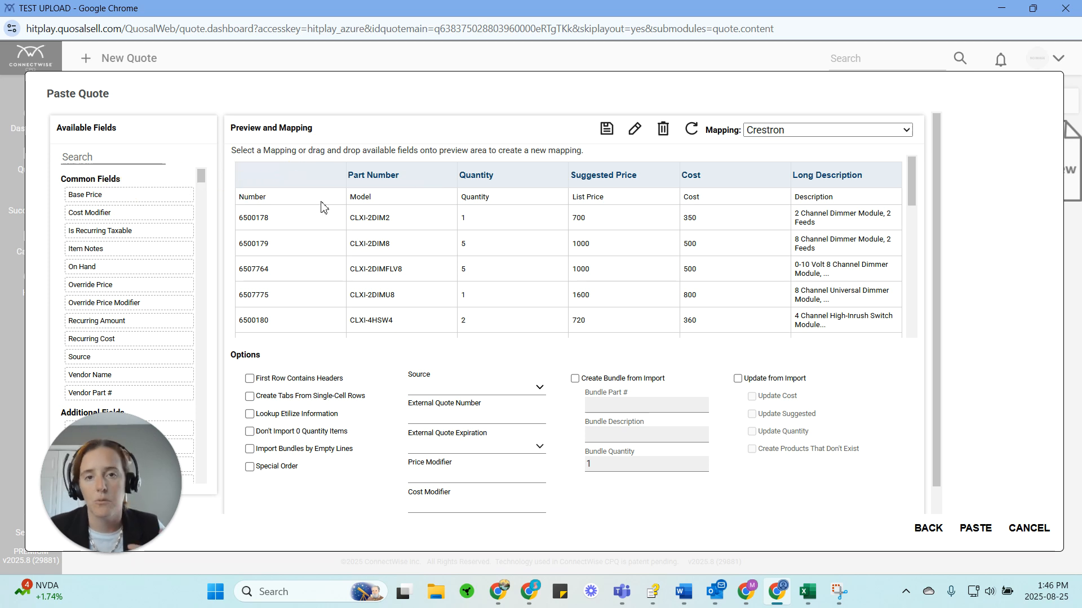